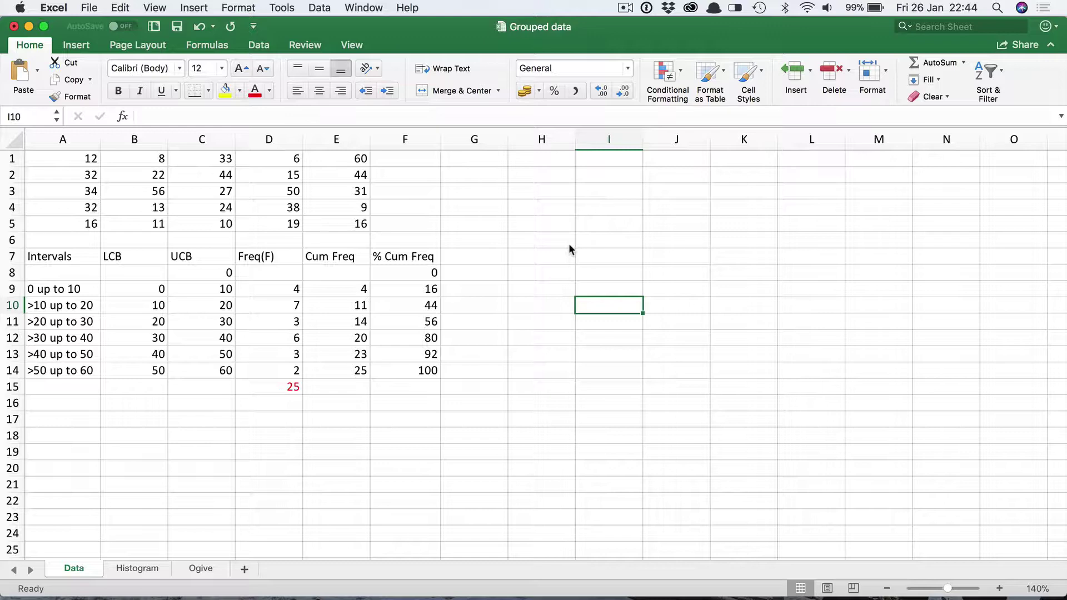
Label cell H2 "Mean" and calculate the average of the raw data A1:E5 in I2.
{"action": "left_click", "coordinate": [531, 174]}
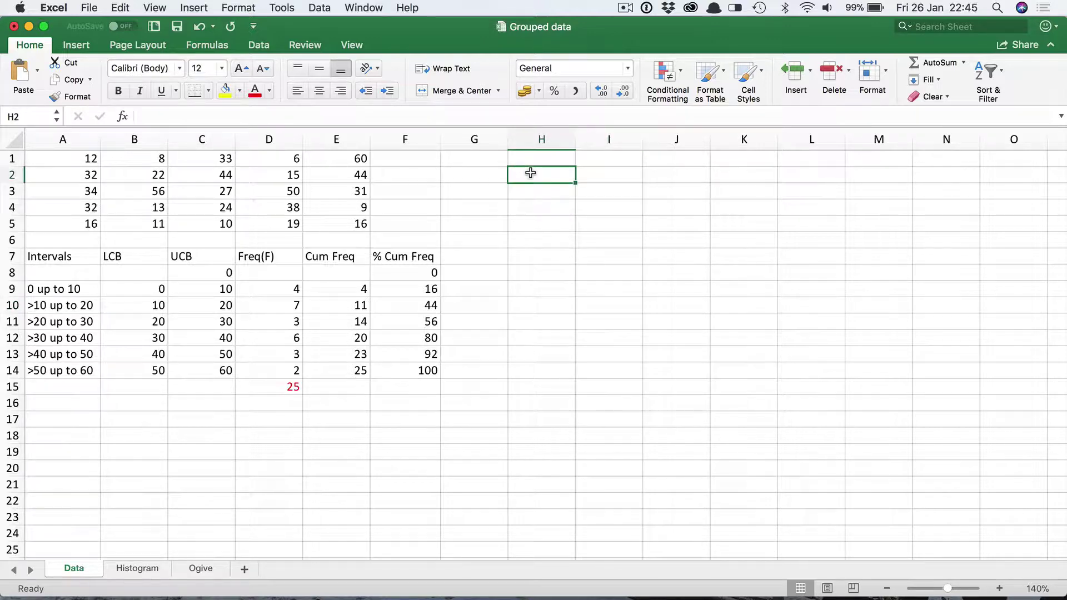
{"action": "type", "text": "Mean"}
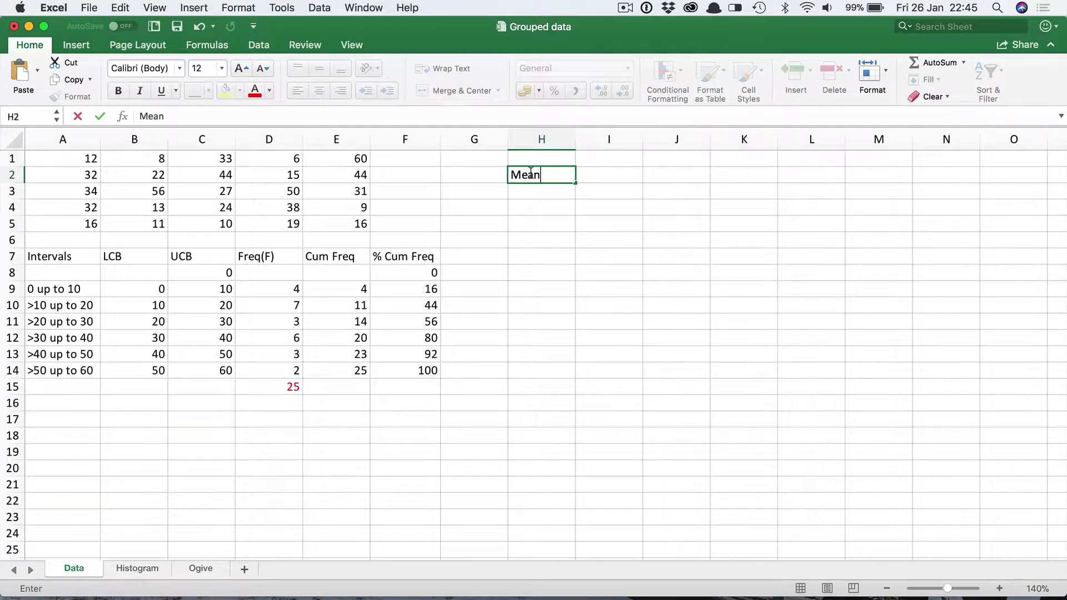
{"action": "key", "text": "Tab"}
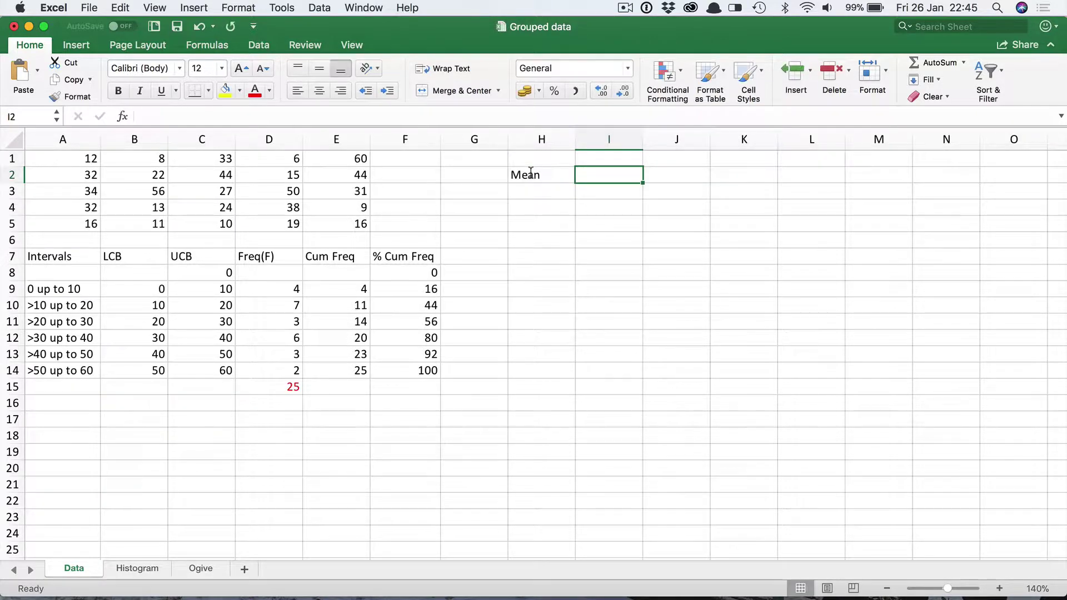
{"action": "type", "text": "="}
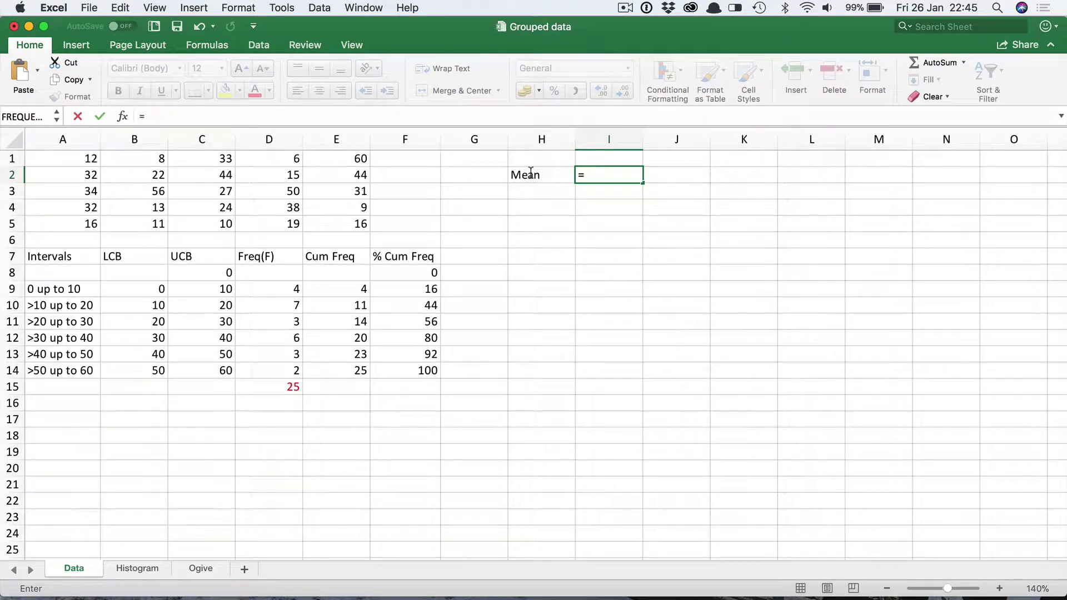
{"action": "type", "text": "ave"}
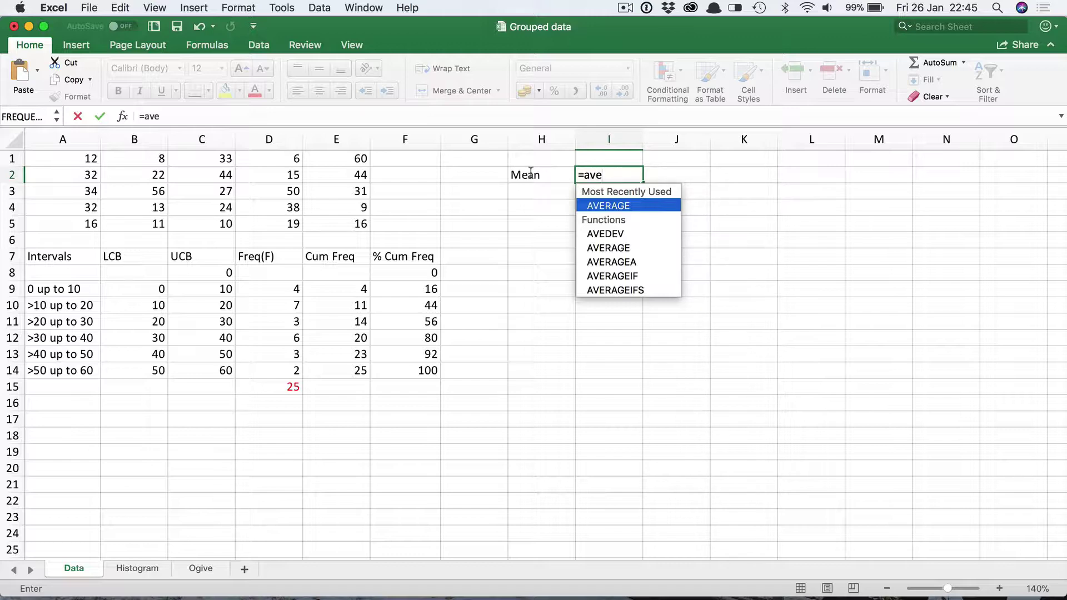
{"action": "key", "text": "Tab"}
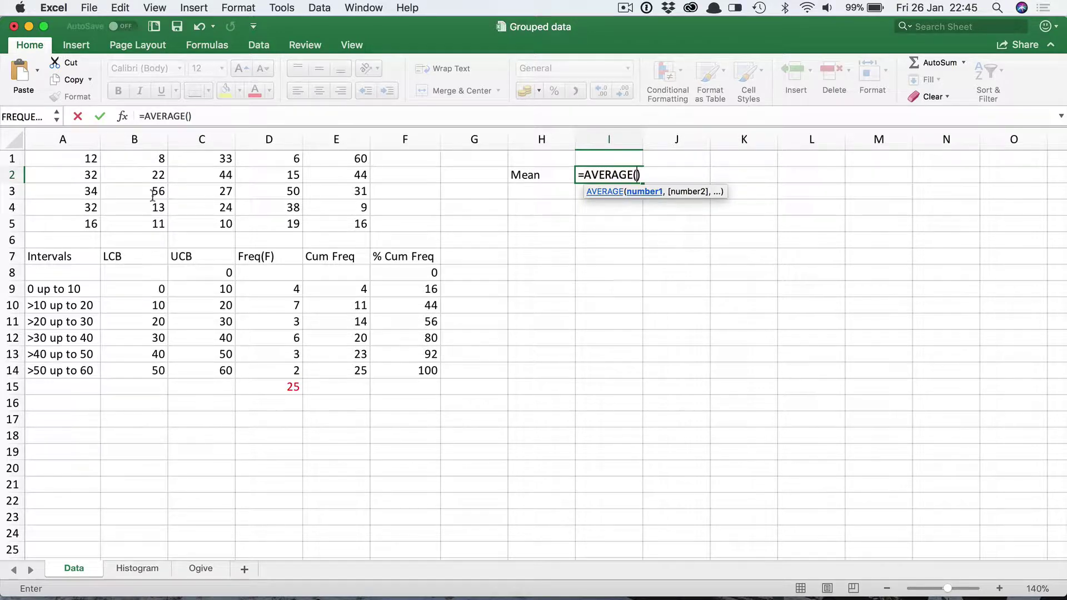
{"action": "left_click_drag", "start_coordinate": [67, 158], "coordinate": [336, 219]}
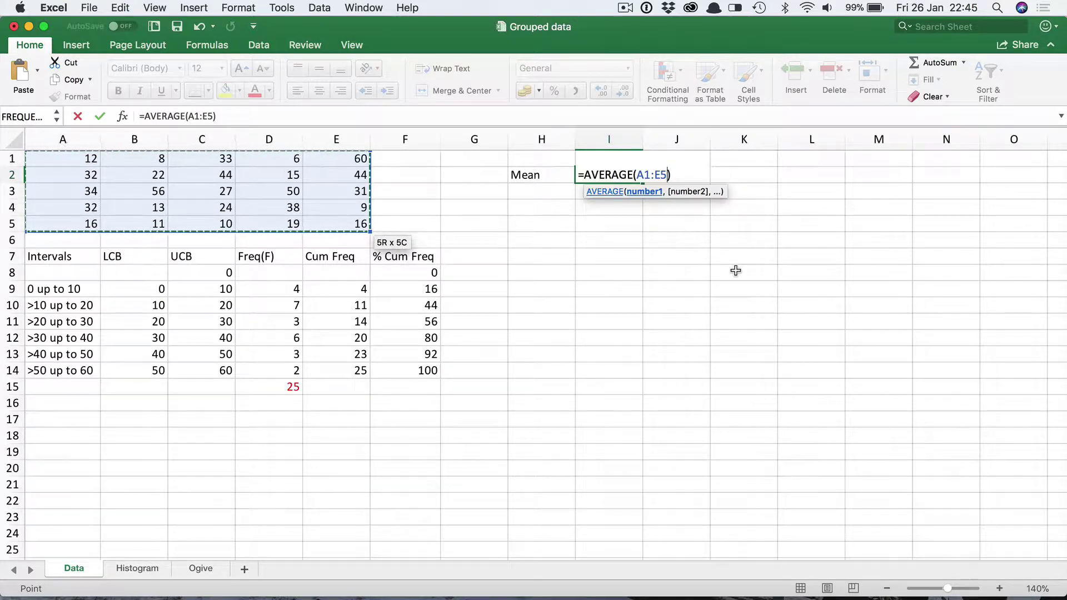
{"action": "key", "text": "Return"}
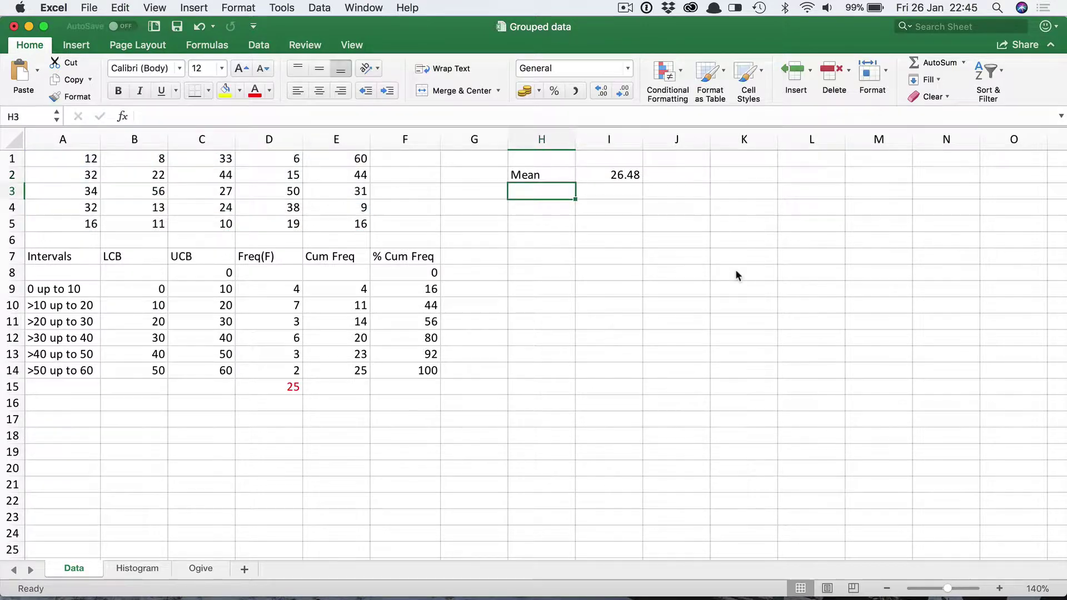
{"action": "left_click", "coordinate": [610, 178]}
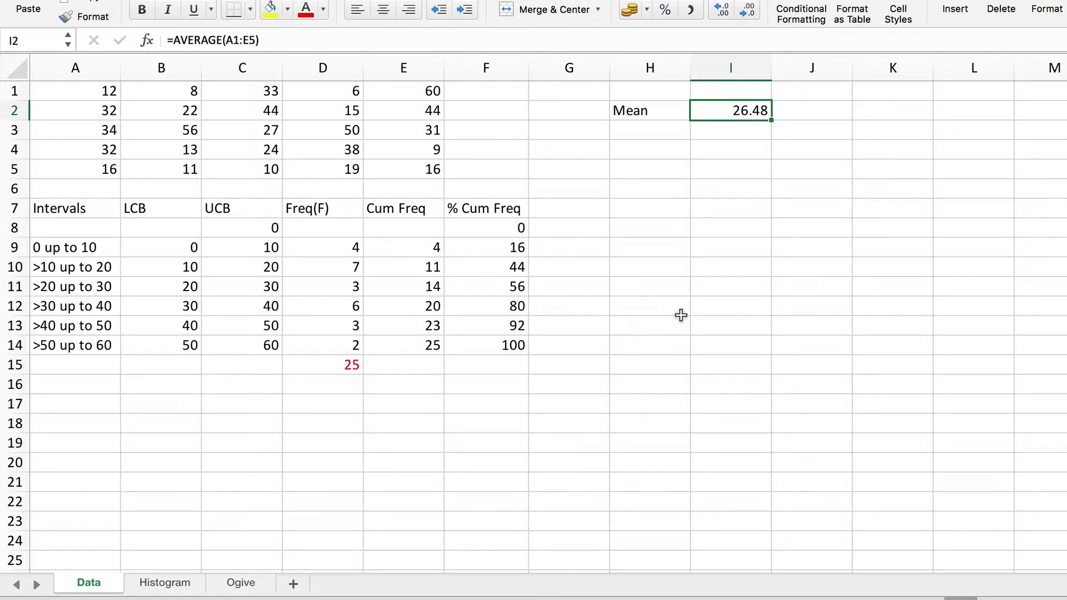
Add the column heading "X" in G7, beside the % Cum Freq heading.
{"action": "left_click", "coordinate": [565, 211]}
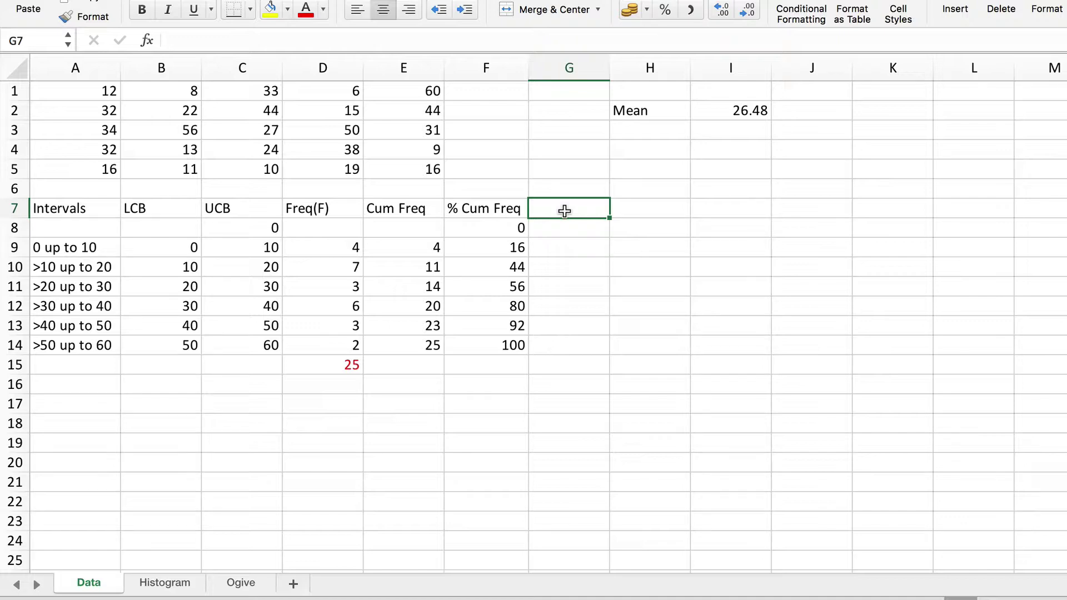
{"action": "type", "text": "X"}
{"action": "key", "text": "Return"}
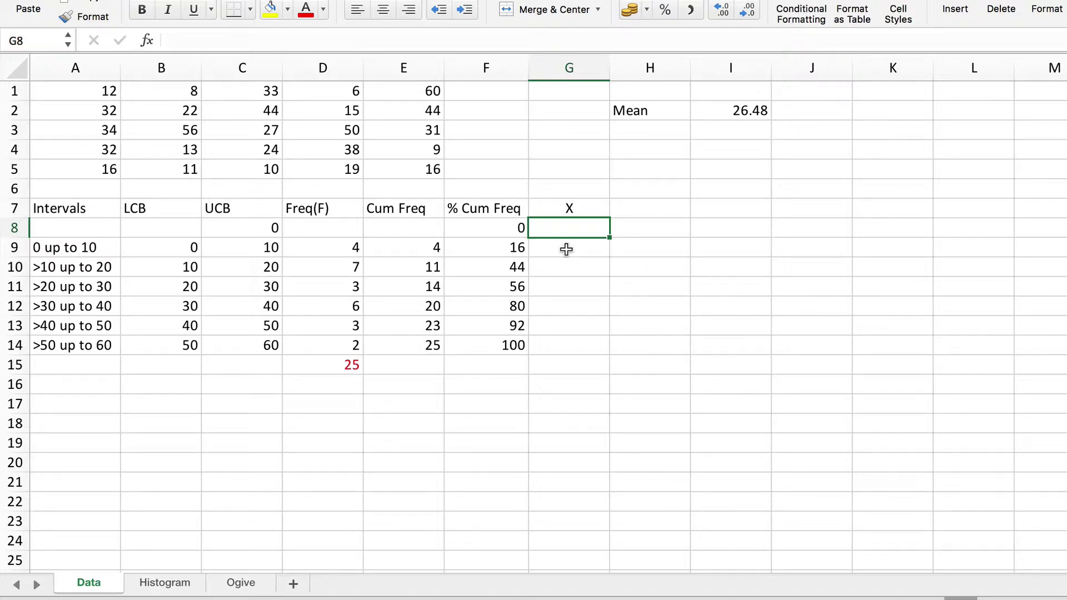
Calculate the first interval's midpoint in G9 with the formula =(B9+C9)/2.
{"action": "left_click", "coordinate": [566, 250]}
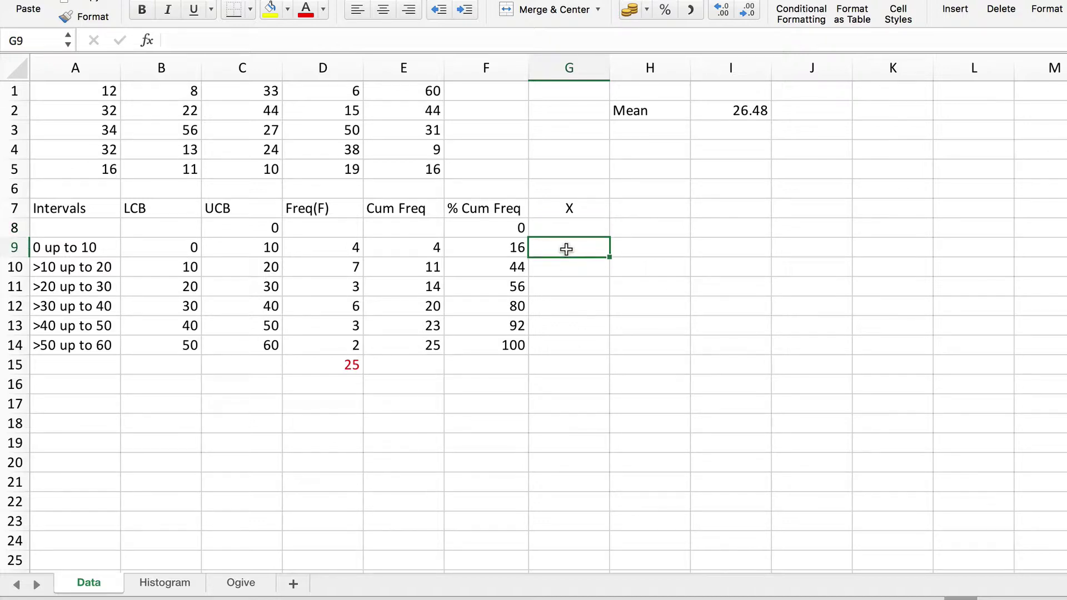
{"action": "type", "text": "="}
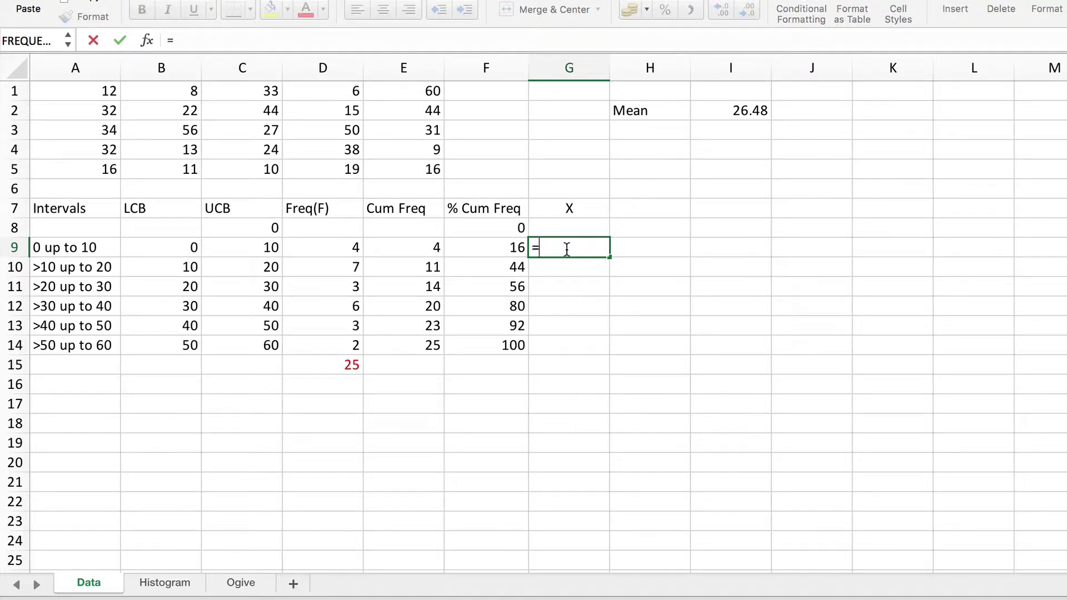
{"action": "type", "text": "("}
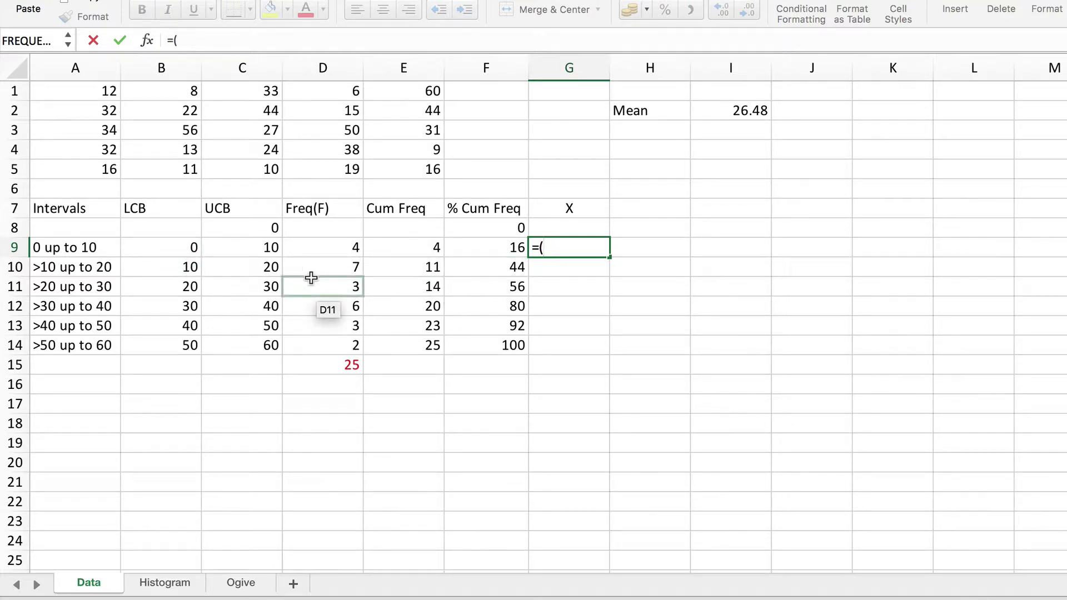
{"action": "left_click", "coordinate": [168, 245]}
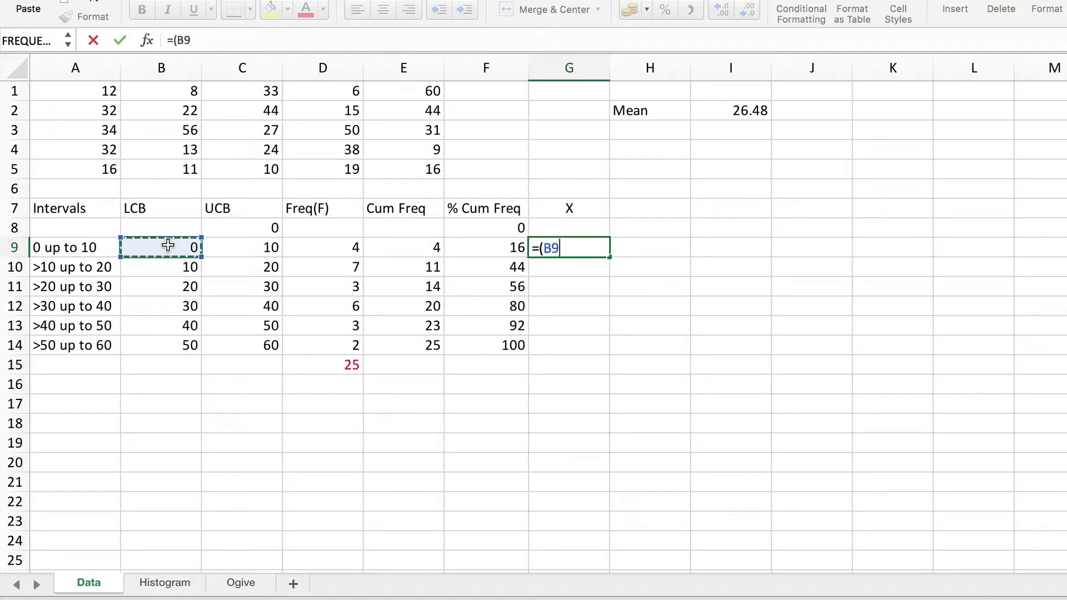
{"action": "type", "text": "+"}
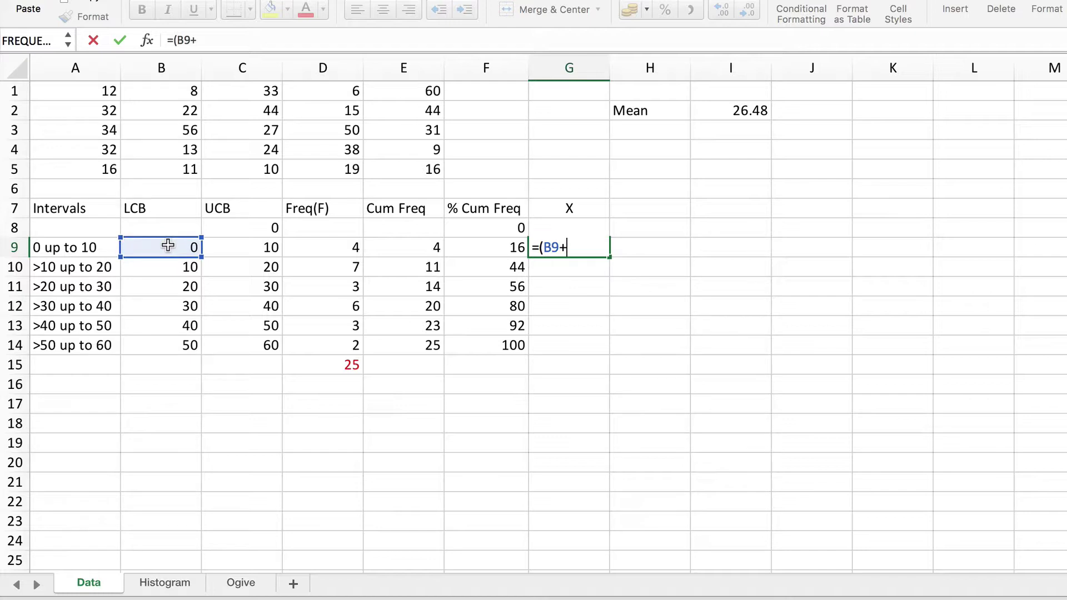
{"action": "left_click", "coordinate": [239, 248]}
{"action": "type", "text": ")"}
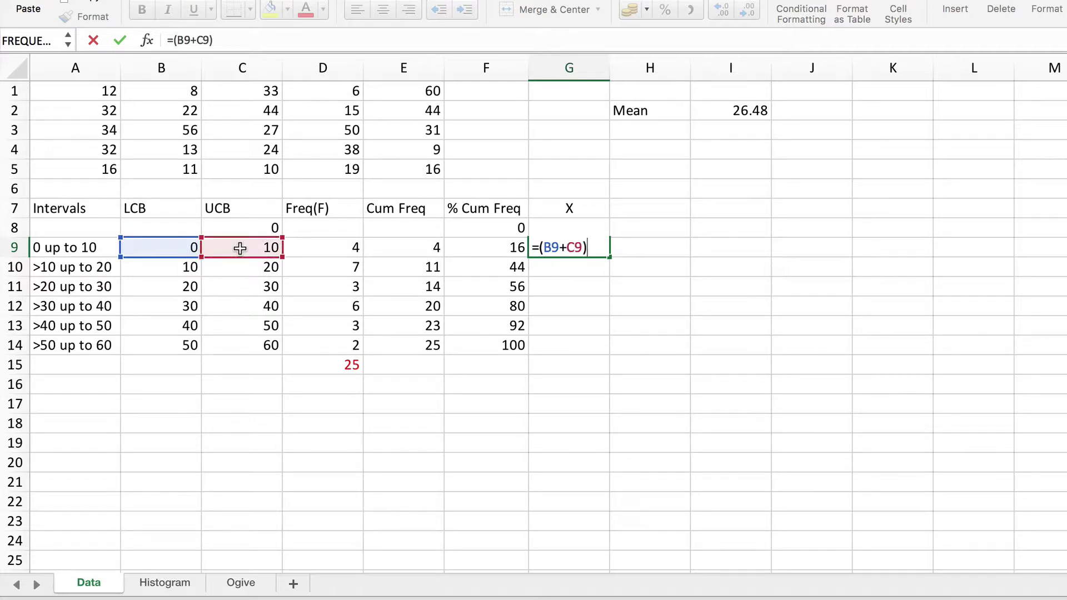
{"action": "type", "text": "/2"}
{"action": "key", "text": "Return"}
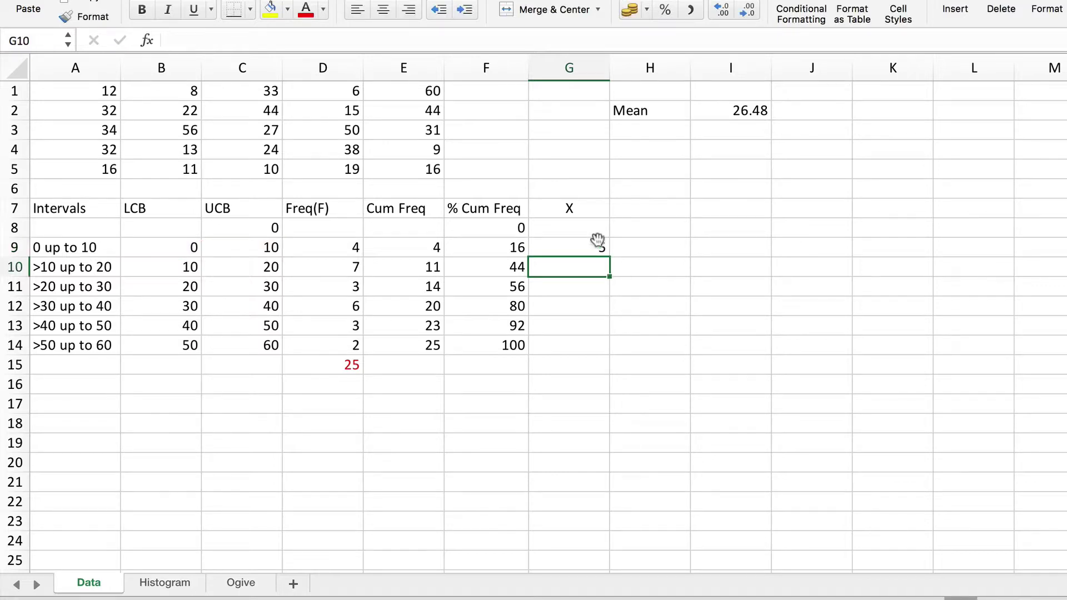
Fill the midpoint formula from G9 down to G14 for the remaining intervals.
{"action": "left_click", "coordinate": [568, 249]}
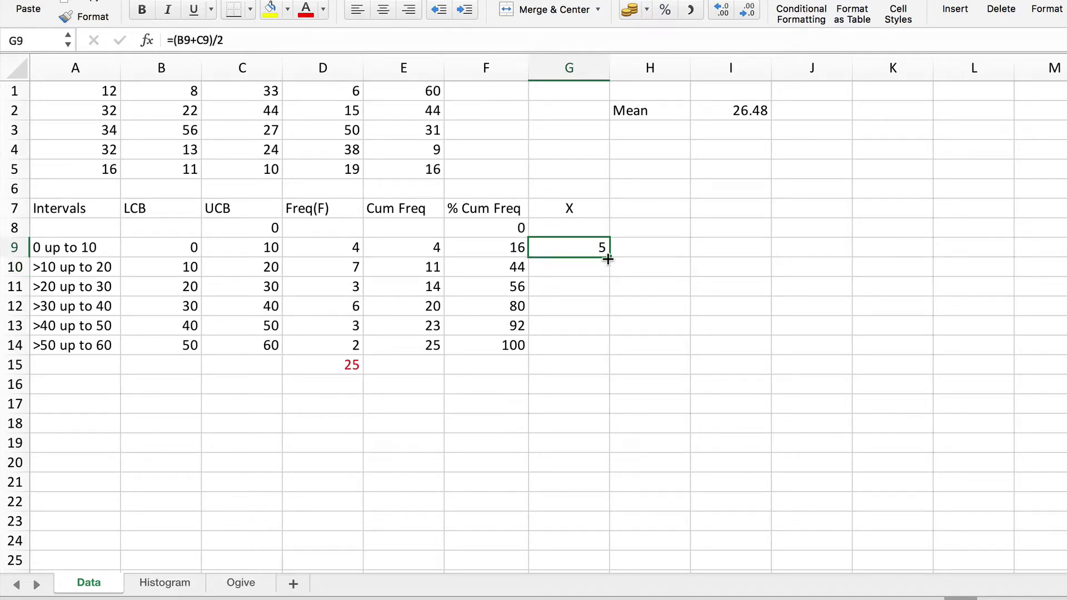
{"action": "left_click_drag", "start_coordinate": [608, 259], "coordinate": [603, 346]}
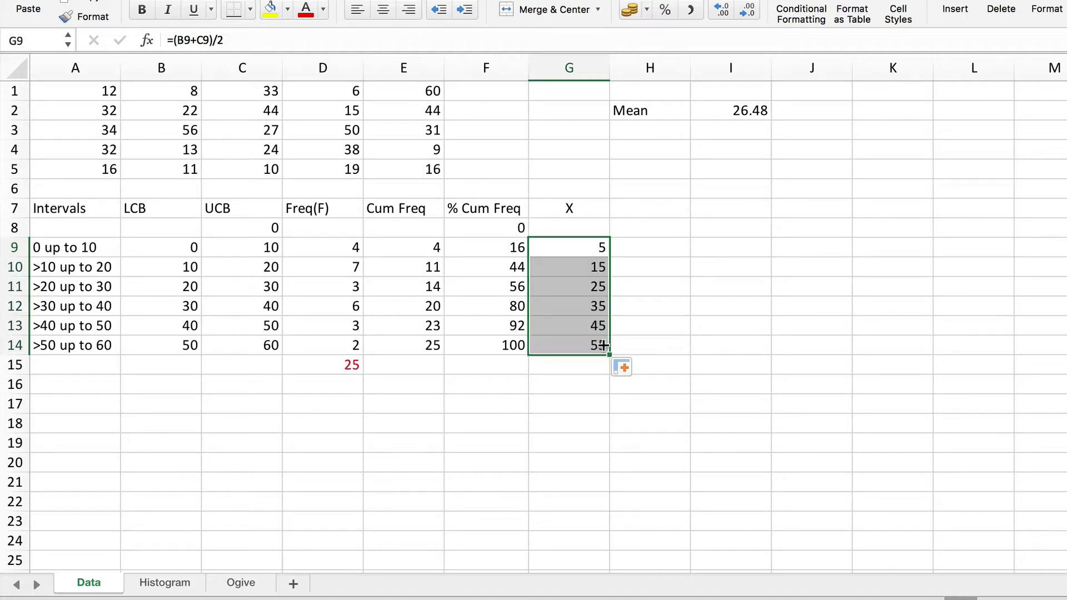
{"action": "left_click", "coordinate": [712, 283]}
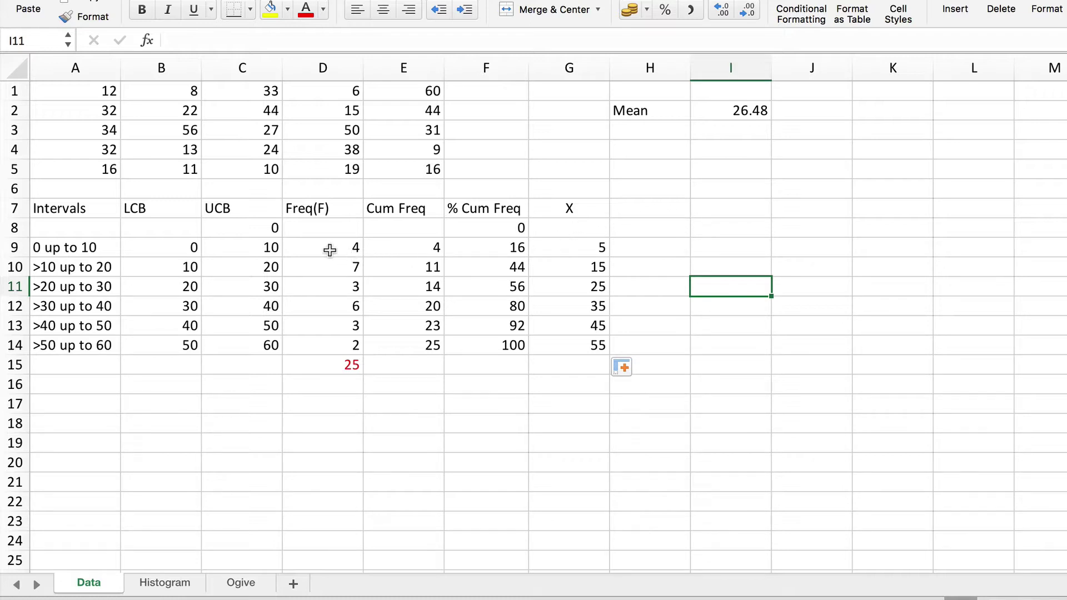
Add the column heading "FX" in H7, beside the X heading.
{"action": "left_click", "coordinate": [647, 213]}
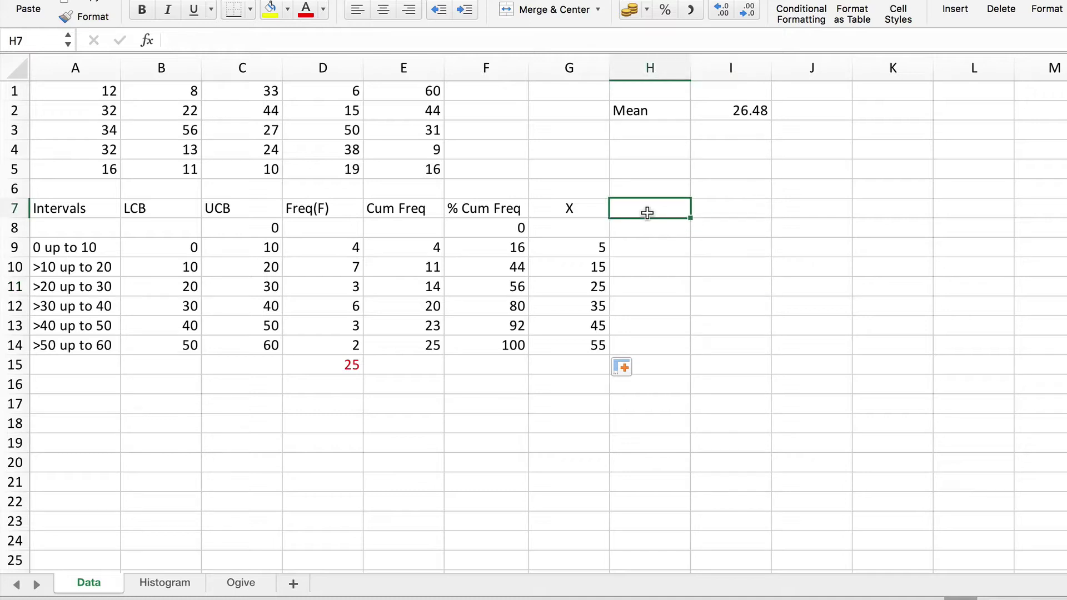
{"action": "type", "text": "FX"}
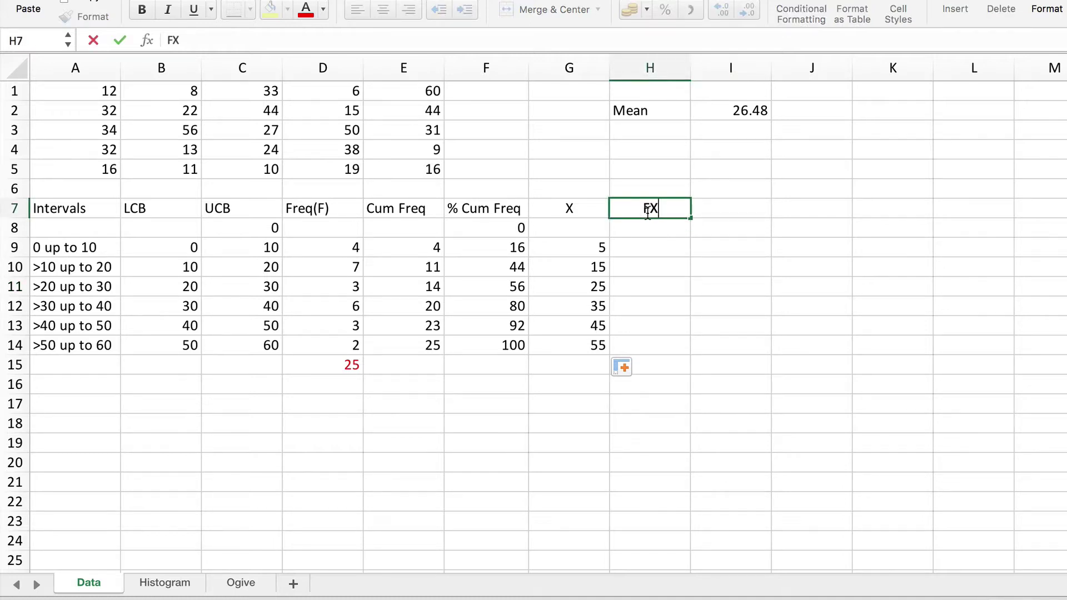
{"action": "key", "text": "Return"}
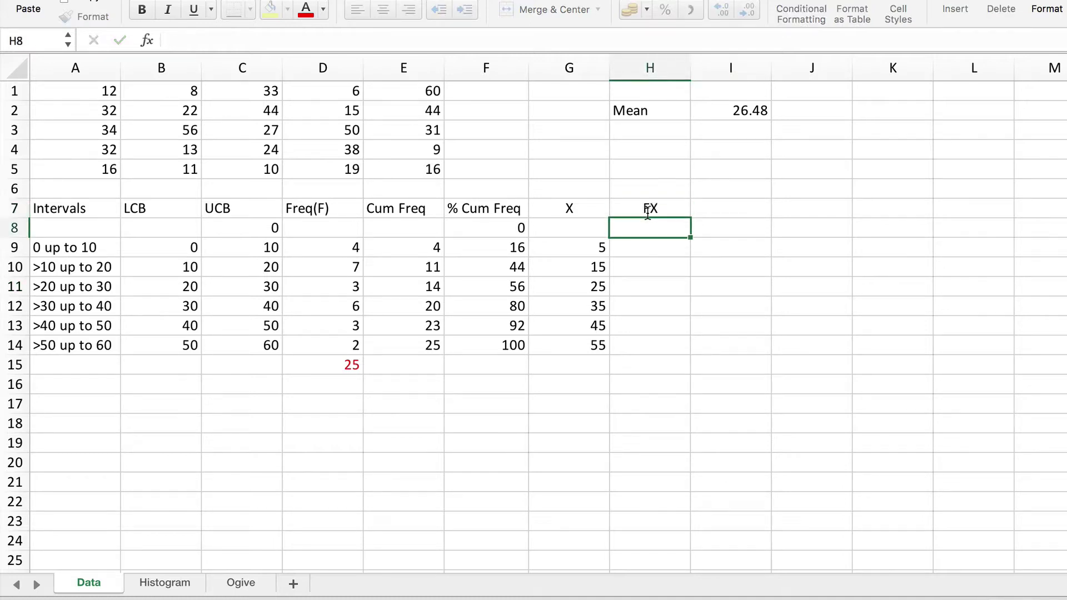
Calculate frequency times midpoint for the first interval in H9 with =D9*G9.
{"action": "left_click", "coordinate": [653, 247]}
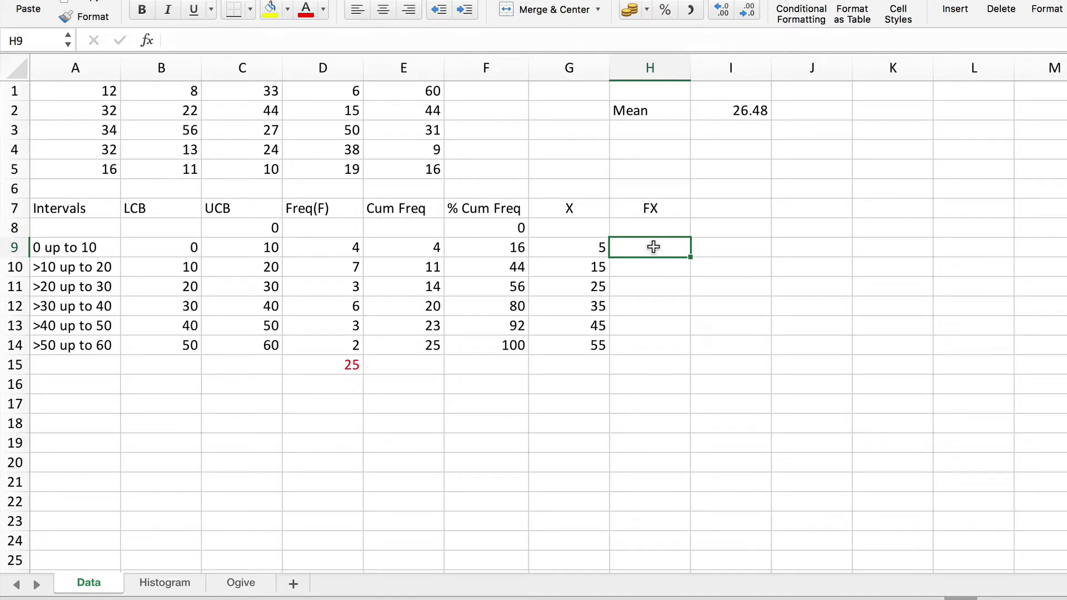
{"action": "type", "text": "="}
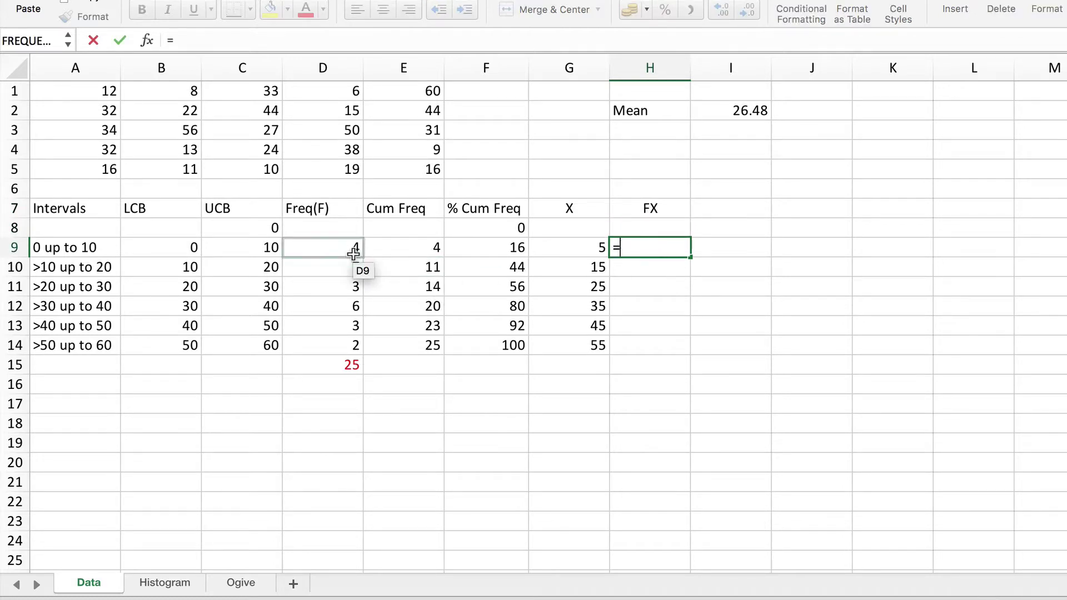
{"action": "left_click", "coordinate": [341, 249]}
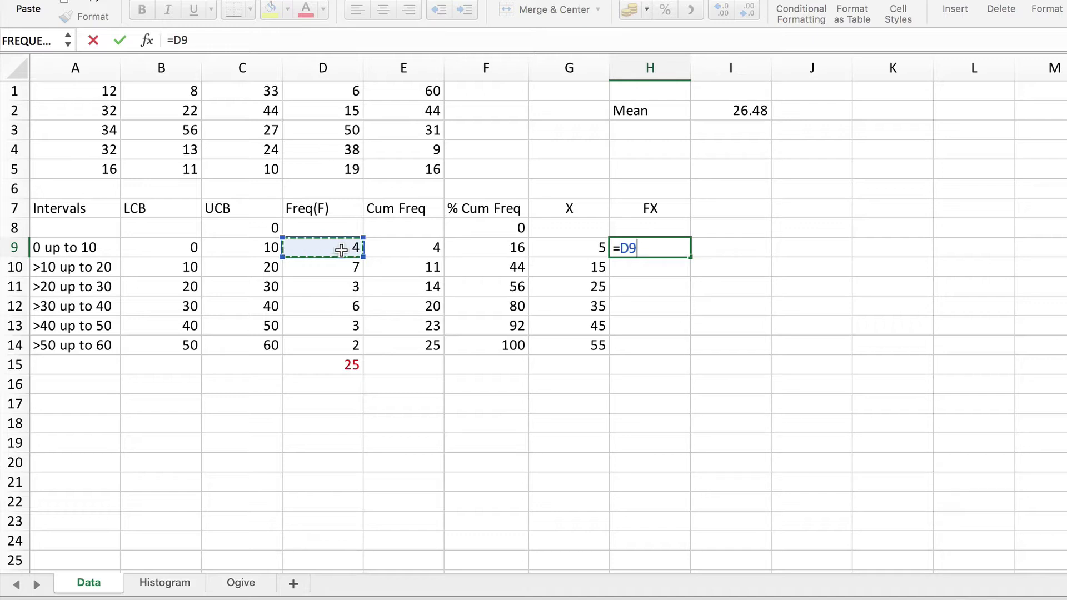
{"action": "type", "text": "*"}
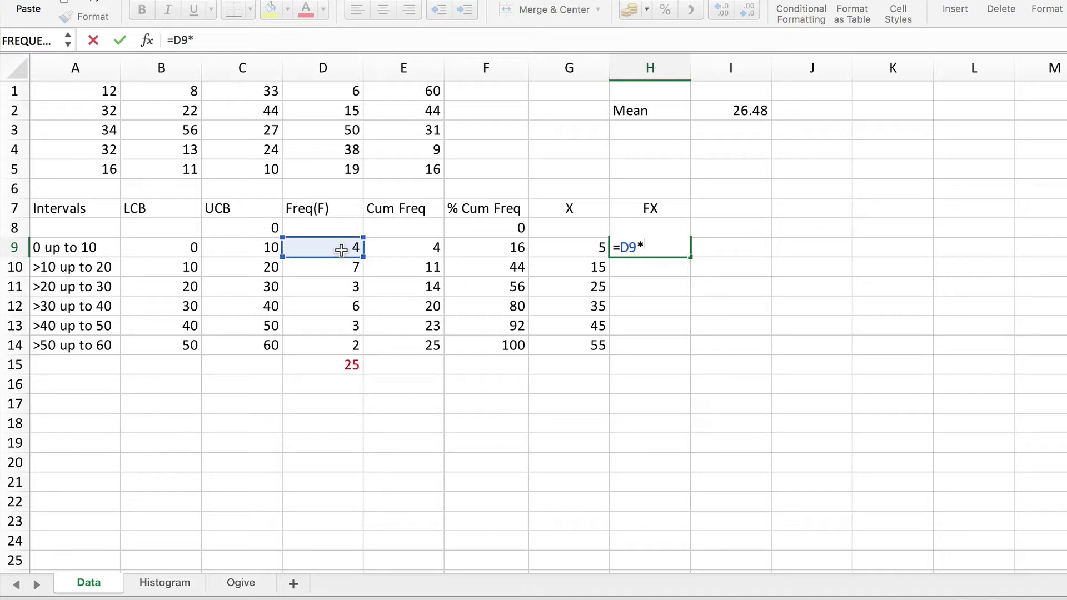
{"action": "left_click", "coordinate": [572, 249]}
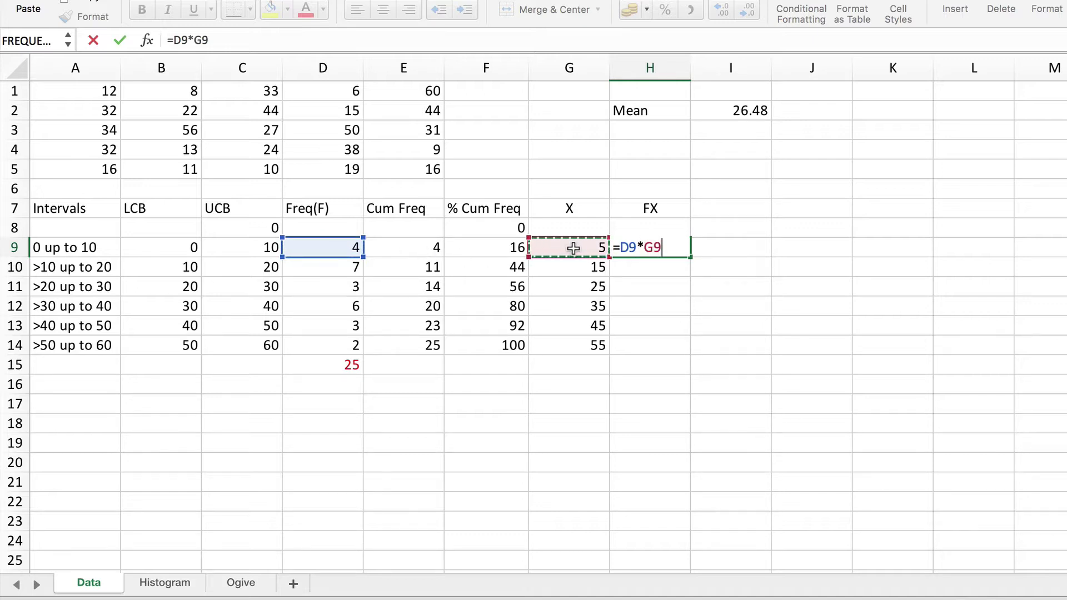
{"action": "key", "text": "Return"}
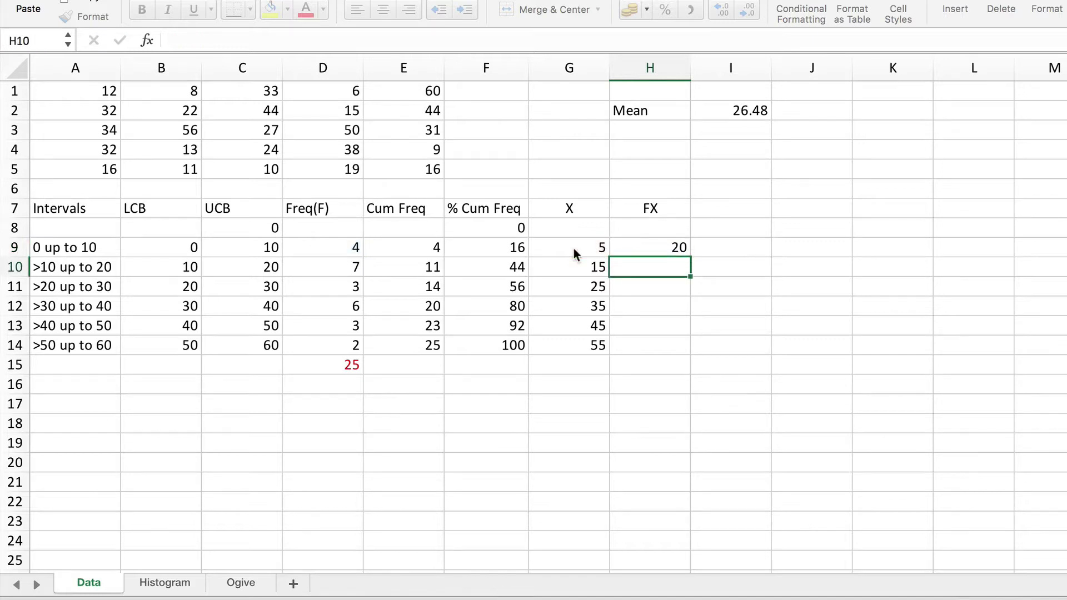
Fill the FX formula from H9 down to H14 for the remaining intervals.
{"action": "left_click", "coordinate": [660, 246]}
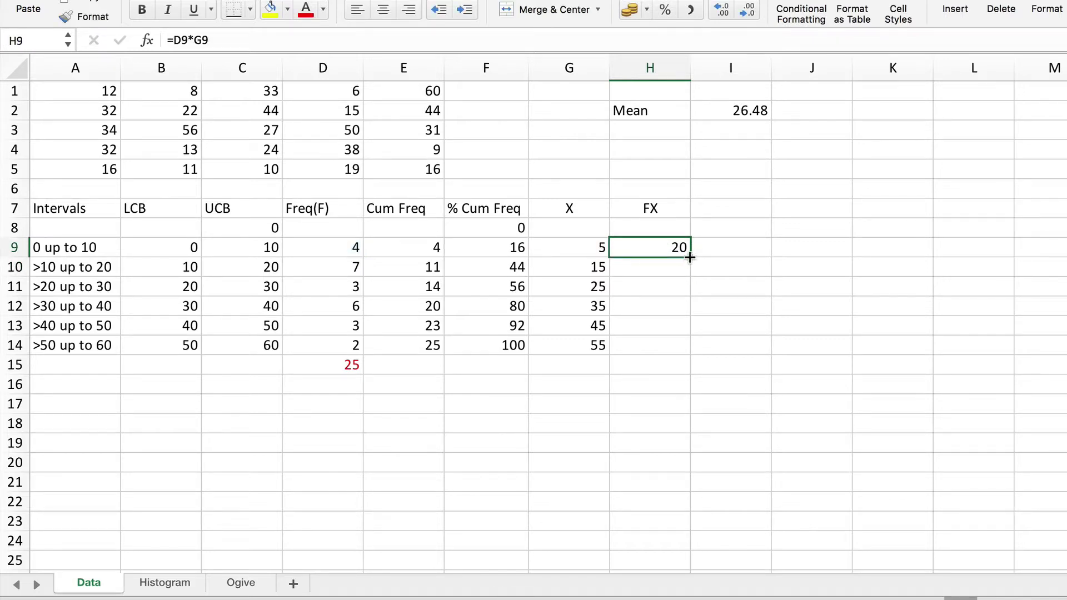
{"action": "left_click_drag", "start_coordinate": [690, 257], "coordinate": [681, 350]}
{"action": "left_click", "coordinate": [757, 296]}
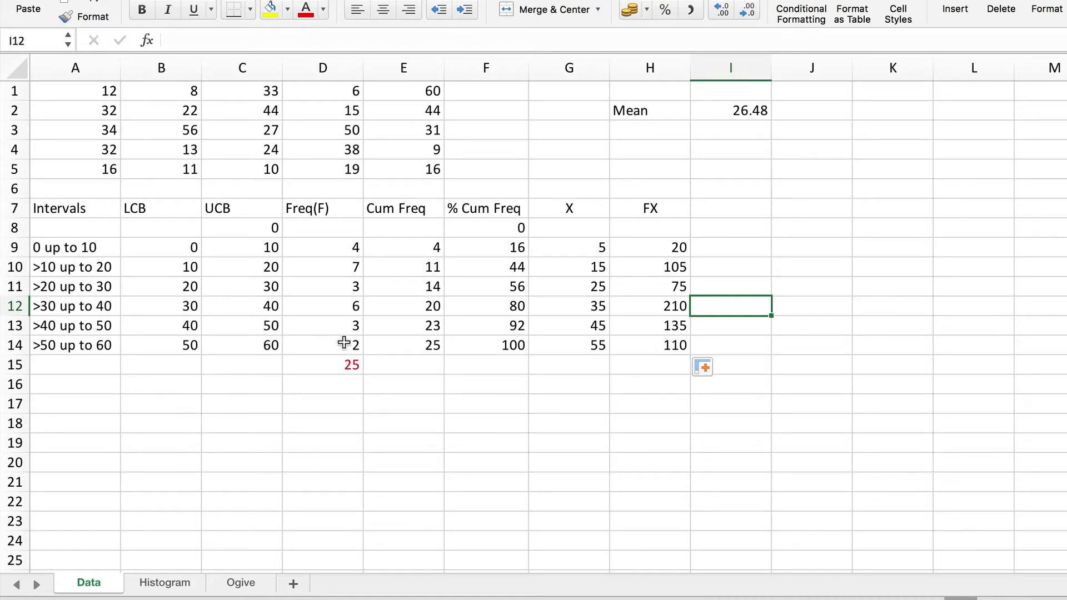
Total the FX column in H15 with =SUM(H9:H14), in the same row as the frequency total.
{"action": "left_click", "coordinate": [323, 365]}
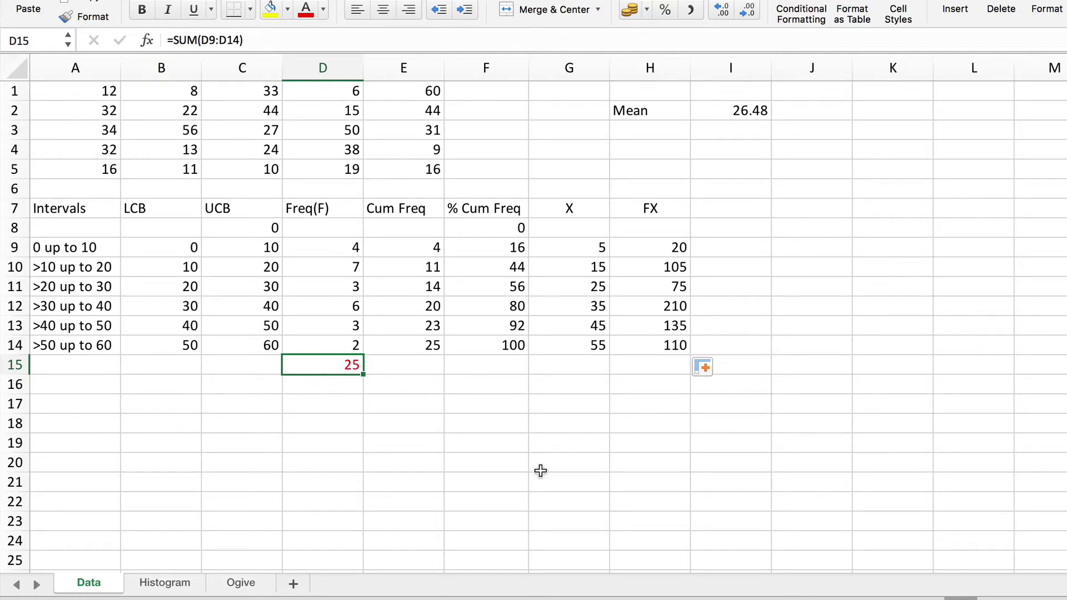
{"action": "left_click", "coordinate": [663, 364]}
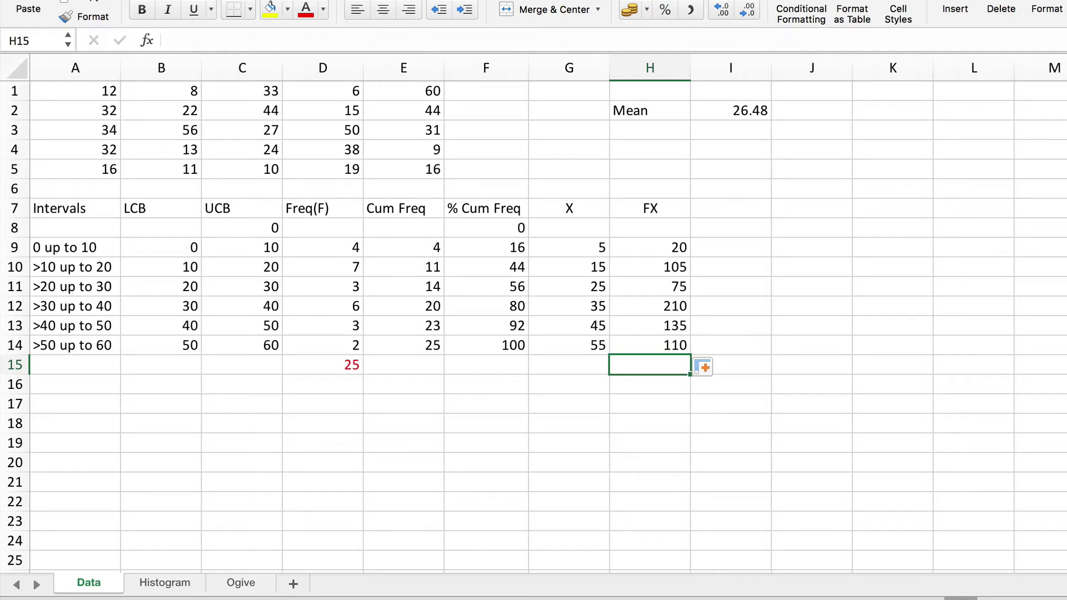
{"action": "key", "text": "super+shift+t"}
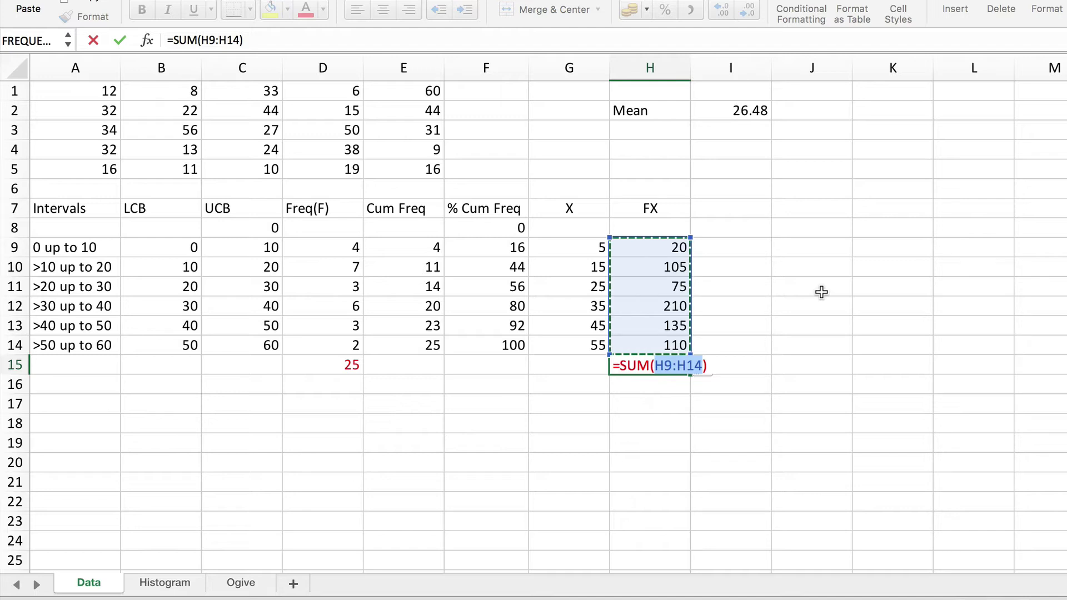
{"action": "key", "text": "Return"}
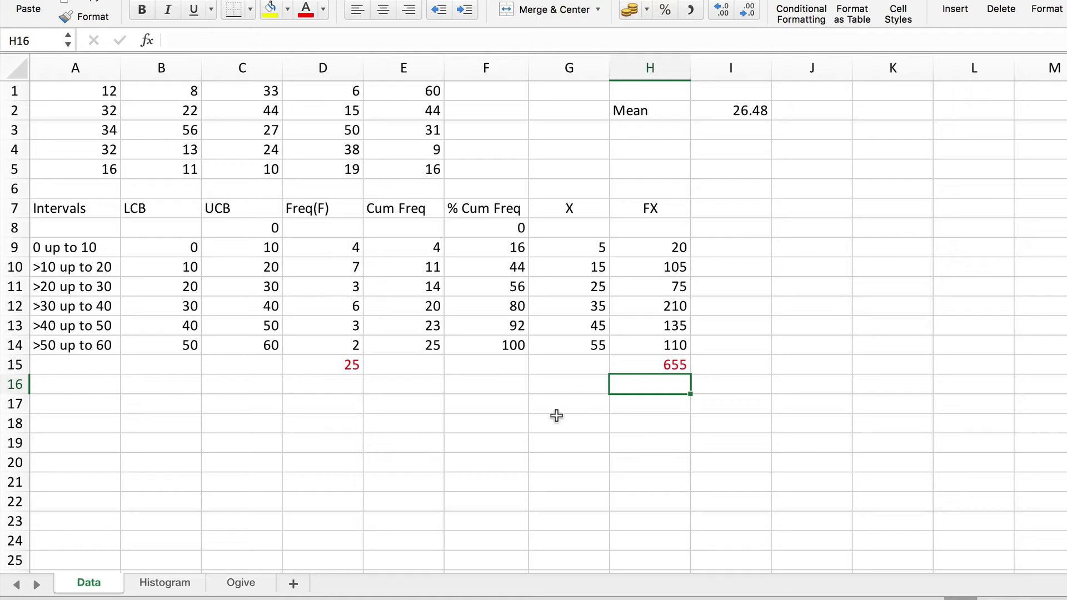
Add the label "Mean" in D17, below the frequency table.
{"action": "left_click", "coordinate": [327, 405]}
{"action": "type", "text": "Mea"}
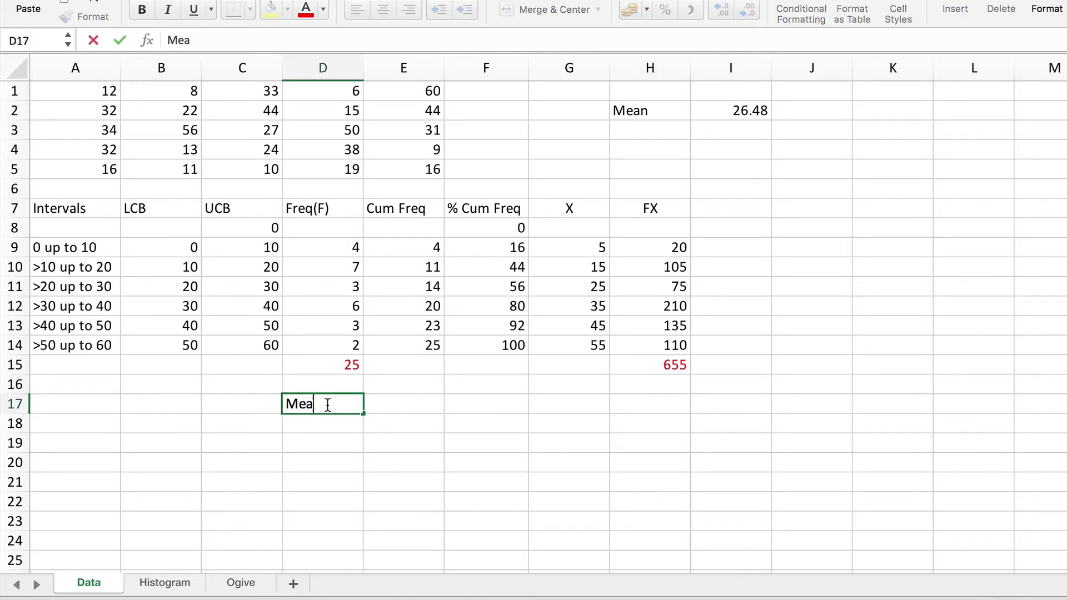
{"action": "type", "text": "n"}
{"action": "key", "text": "Tab"}
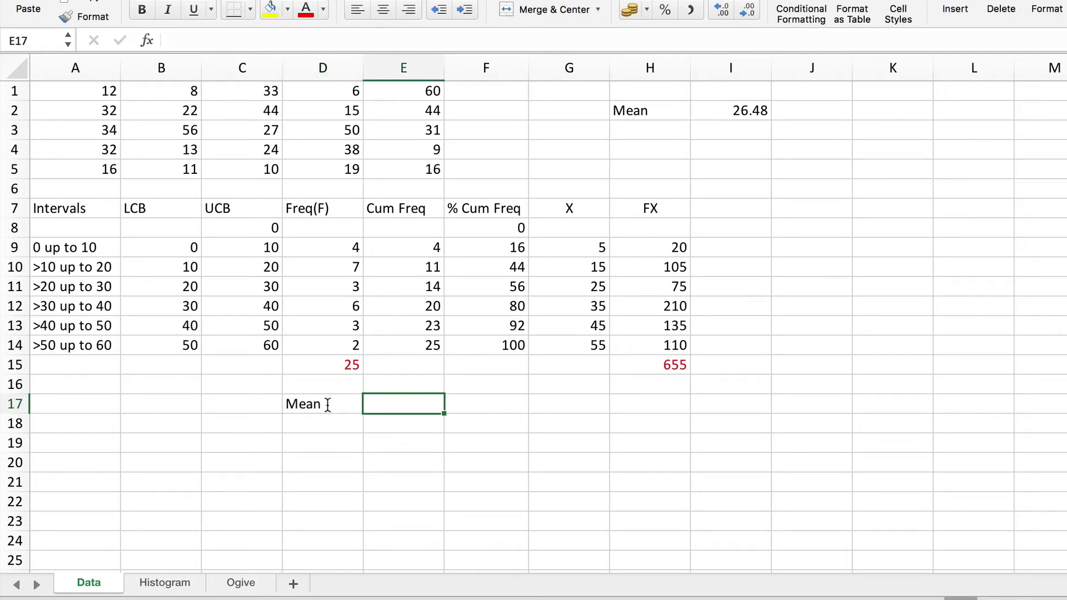
Calculate the grouped-data mean in E17 by dividing the FX total by the frequency total with =H15/D15.
{"action": "type", "text": "="}
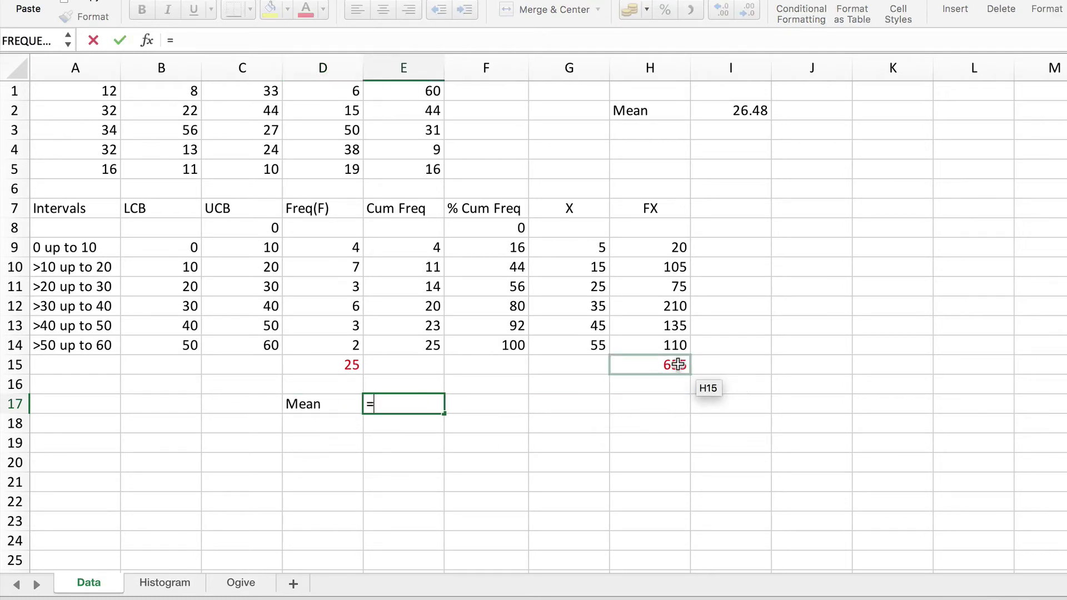
{"action": "left_click", "coordinate": [656, 365]}
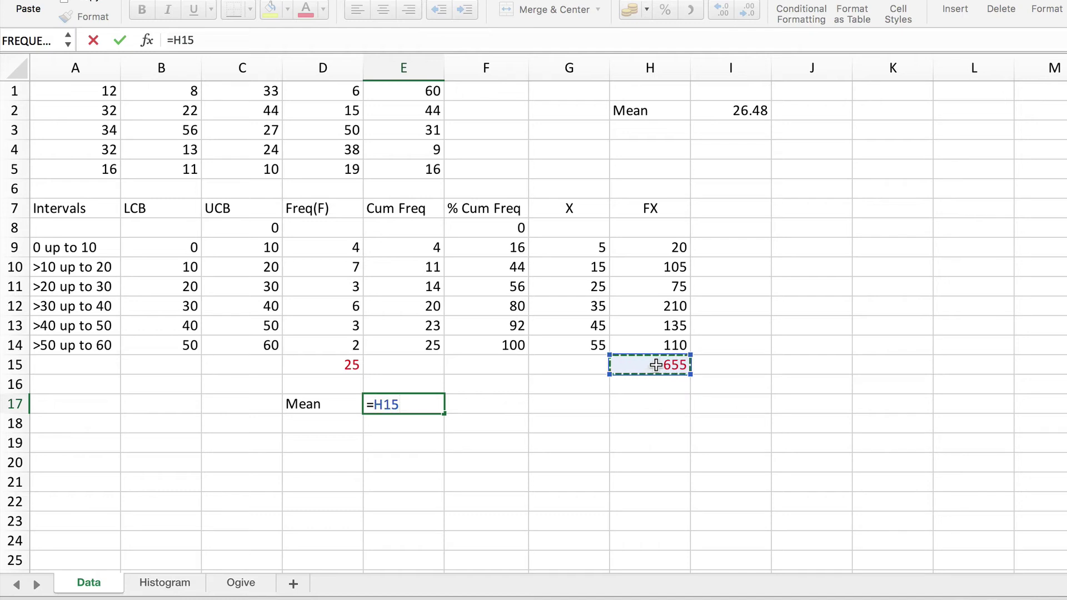
{"action": "type", "text": "/"}
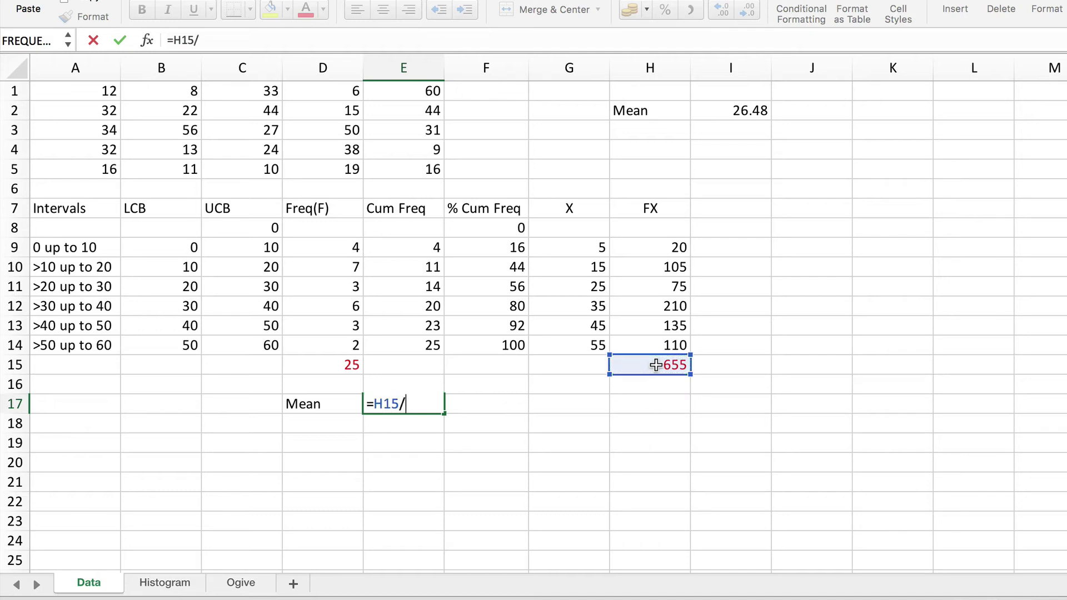
{"action": "left_click", "coordinate": [326, 365]}
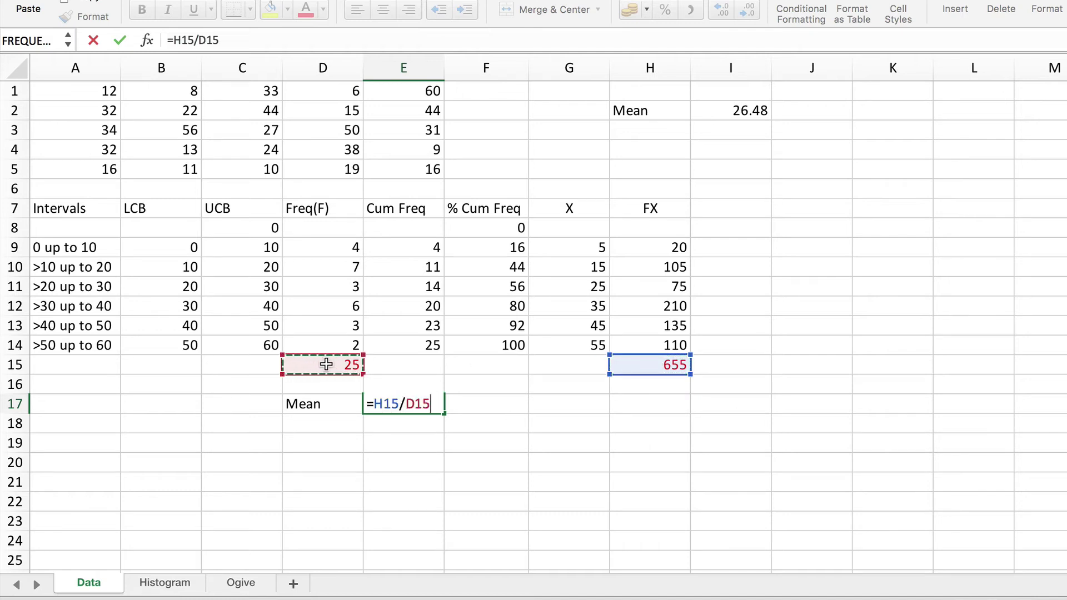
{"action": "key", "text": "Return"}
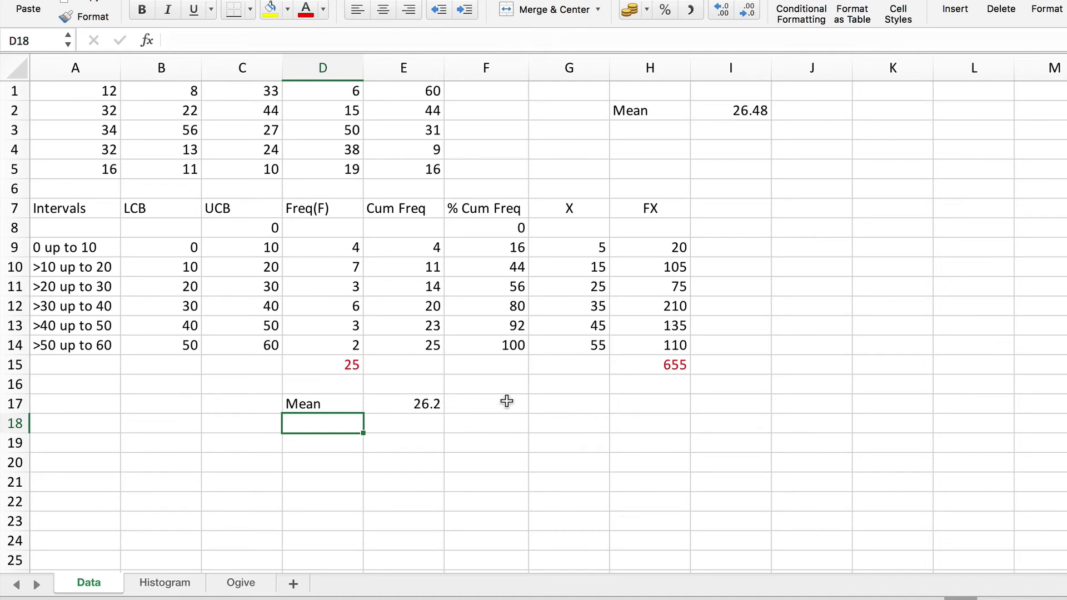
Compare the grouped-data mean in E17 with the raw-data mean in I2, checking the formula behind each.
{"action": "left_click", "coordinate": [421, 402]}
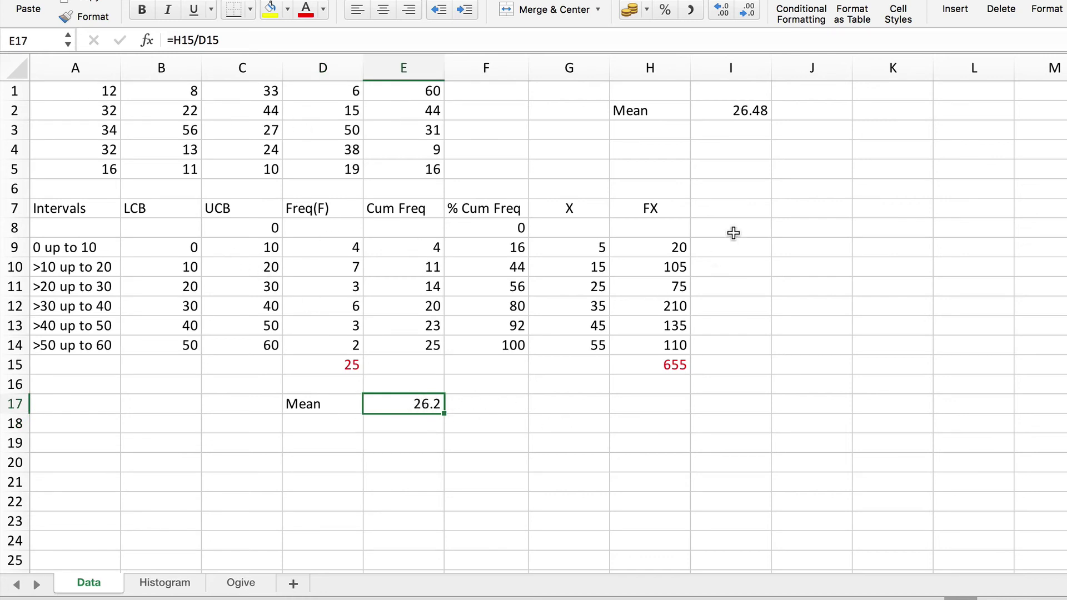
{"action": "left_click", "coordinate": [728, 110]}
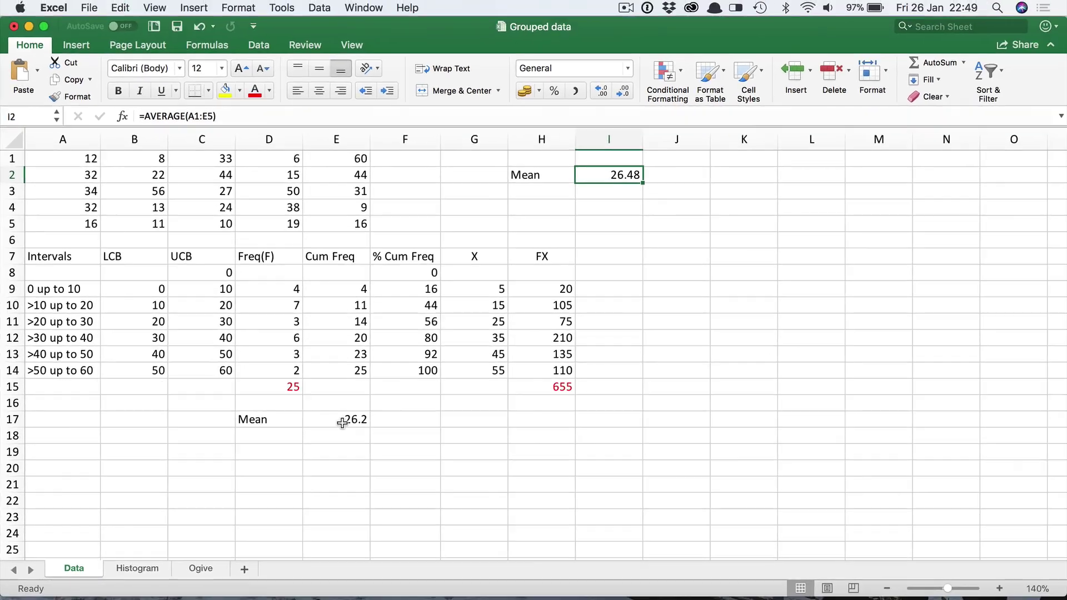
{"action": "left_click", "coordinate": [410, 408]}
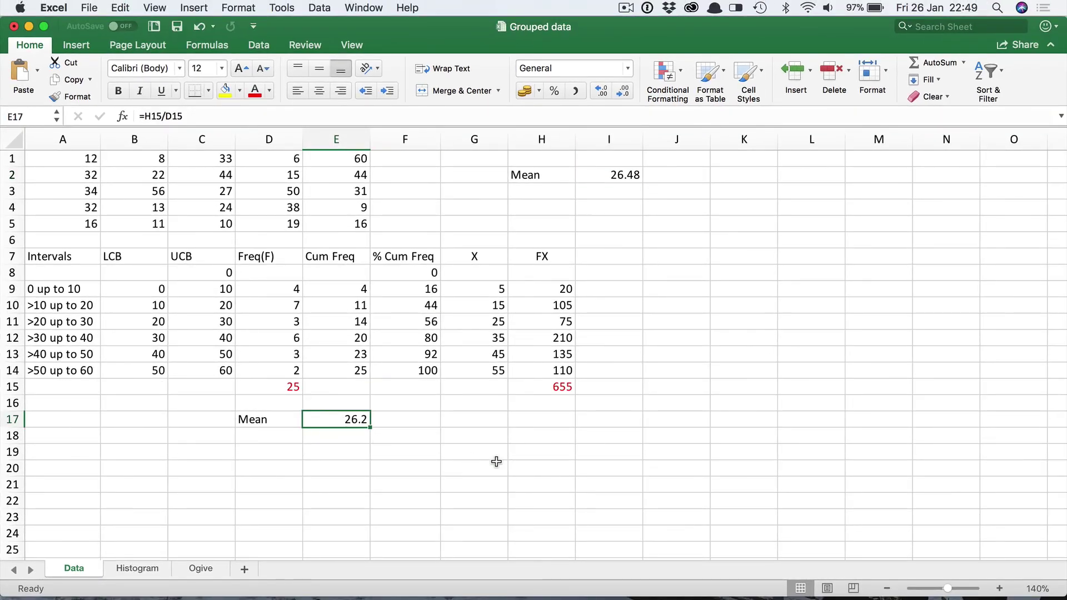